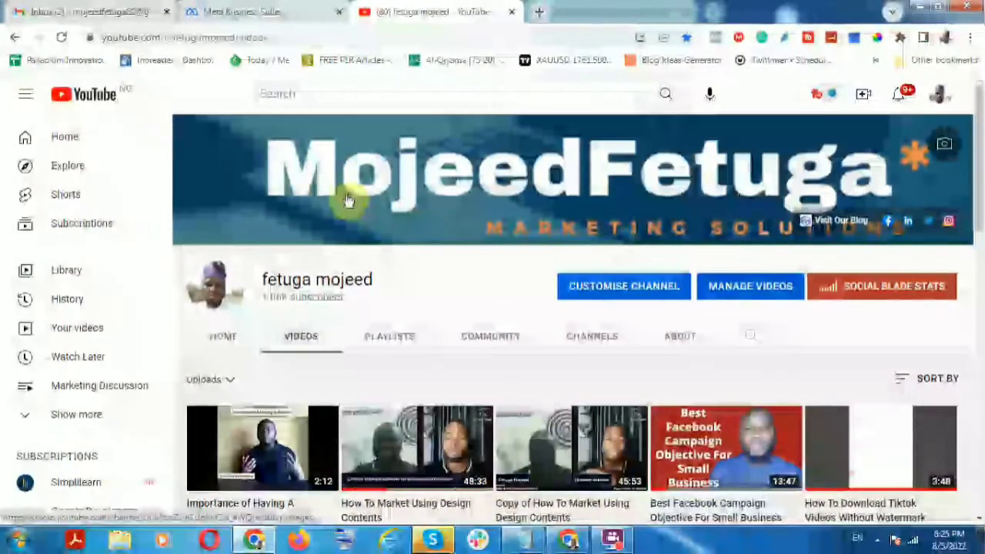
Scroll through the YouTube channel's uploaded videos, then return to Meta Business Suite Home.
{"action": "left_click", "coordinate": [228, 9]}
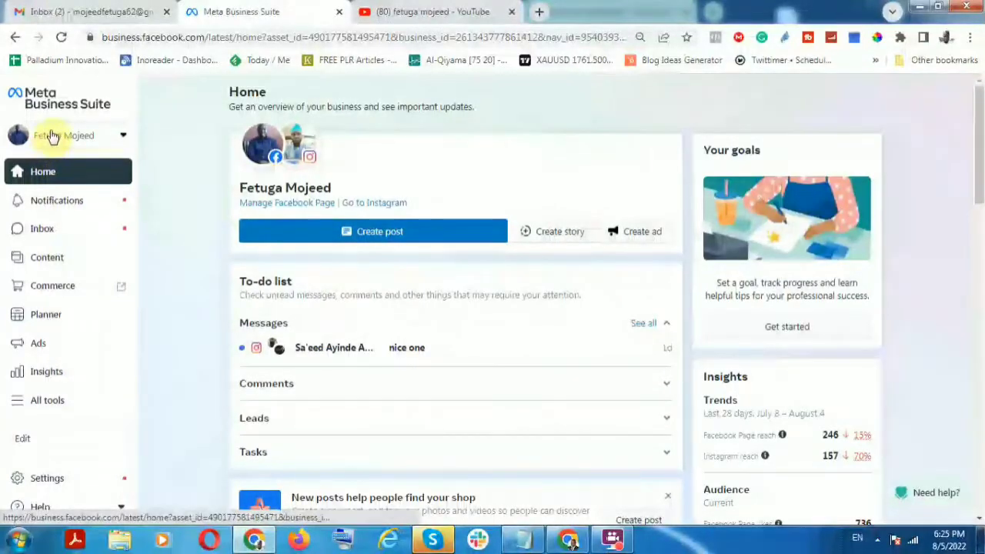
{"action": "left_click", "coordinate": [398, 11]}
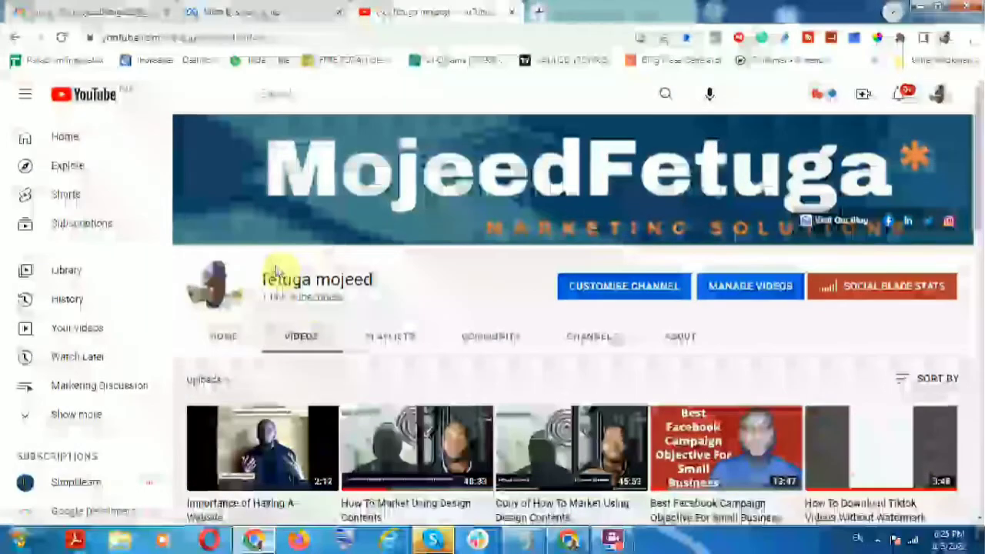
{"action": "scroll", "coordinate": [396, 263], "scroll_direction": "down", "scroll_amount": 1}
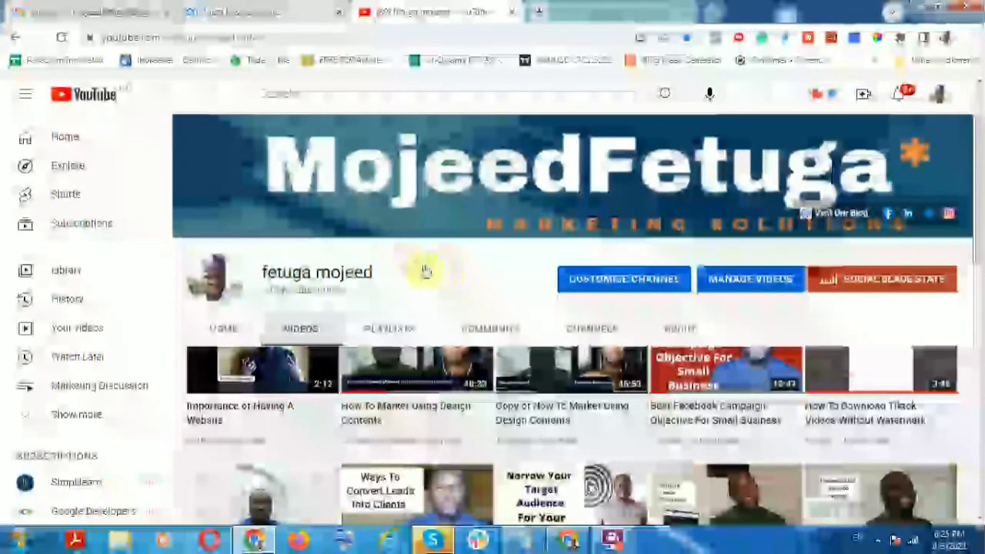
{"action": "scroll", "coordinate": [493, 296], "scroll_direction": "down", "scroll_amount": 3}
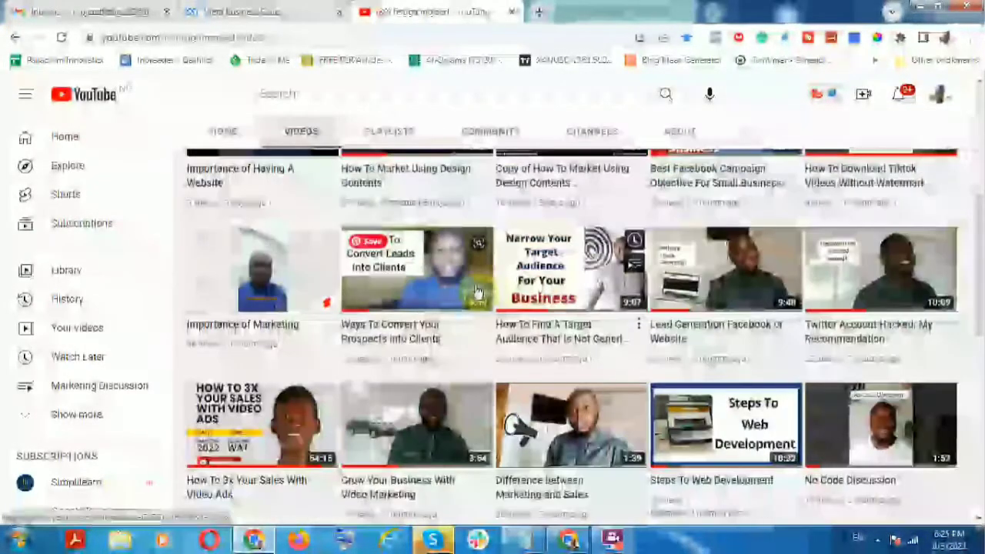
{"action": "scroll", "coordinate": [422, 292], "scroll_direction": "up", "scroll_amount": 2}
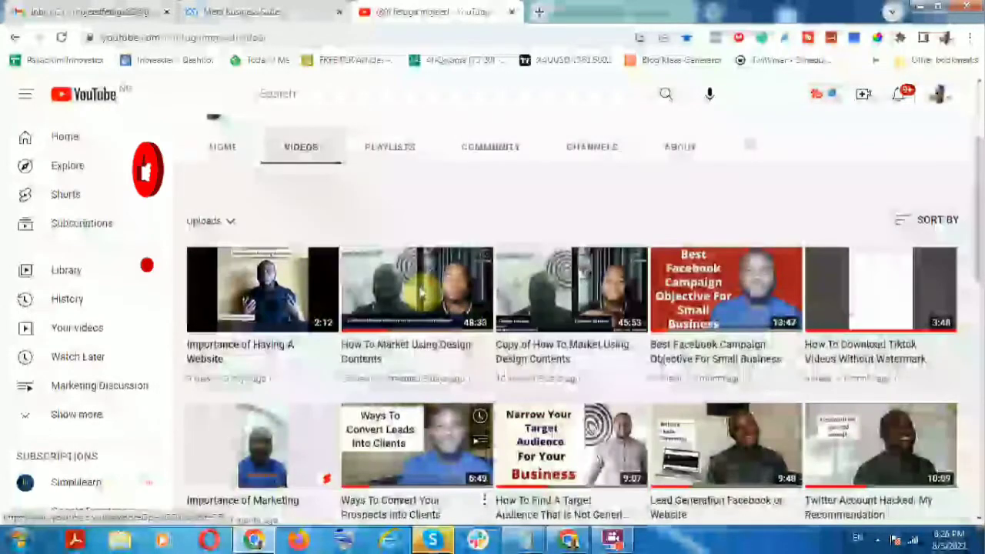
{"action": "scroll", "coordinate": [282, 145], "scroll_direction": "up", "scroll_amount": 2}
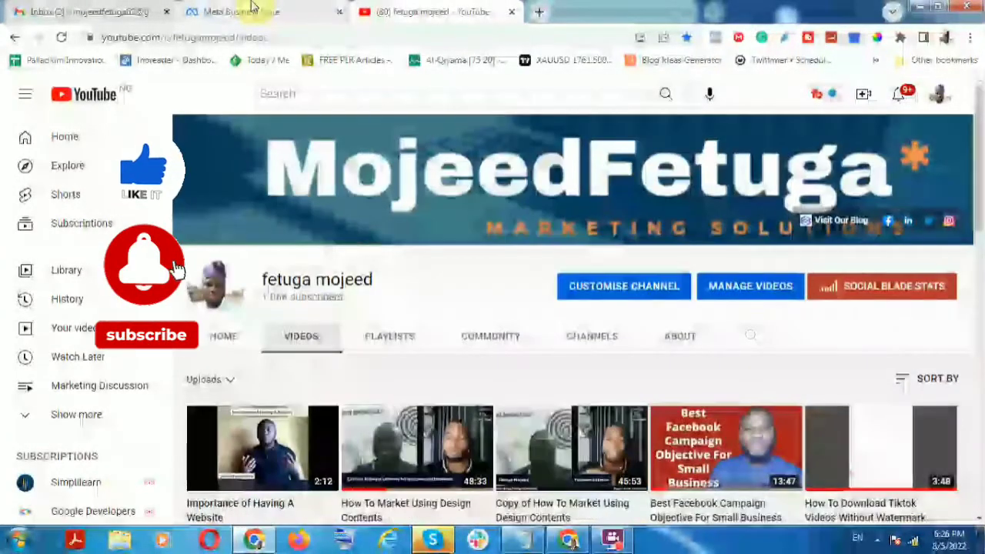
{"action": "left_click", "coordinate": [251, 11]}
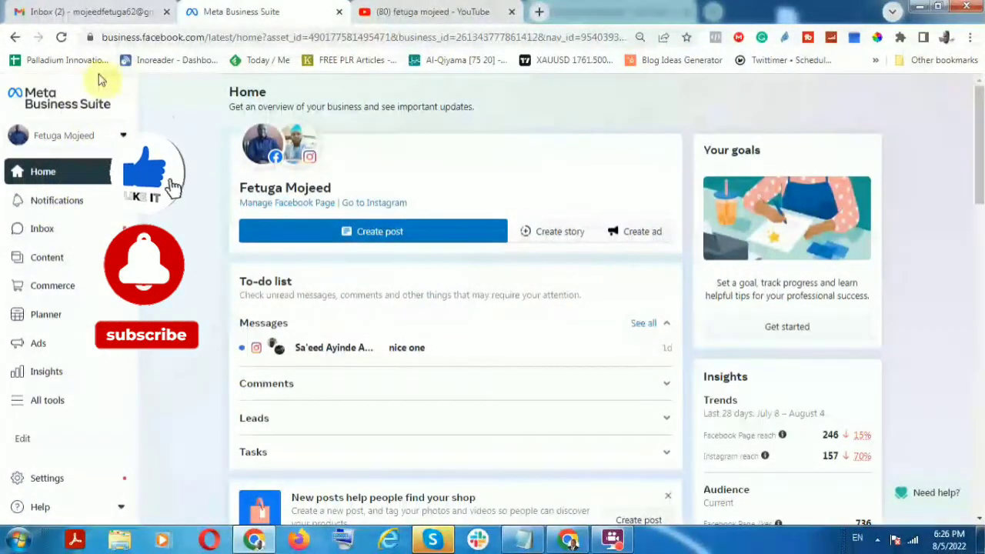
Load facebook.com in a new tab, then go back to the Meta Business Suite tab.
{"action": "left_click", "coordinate": [542, 12]}
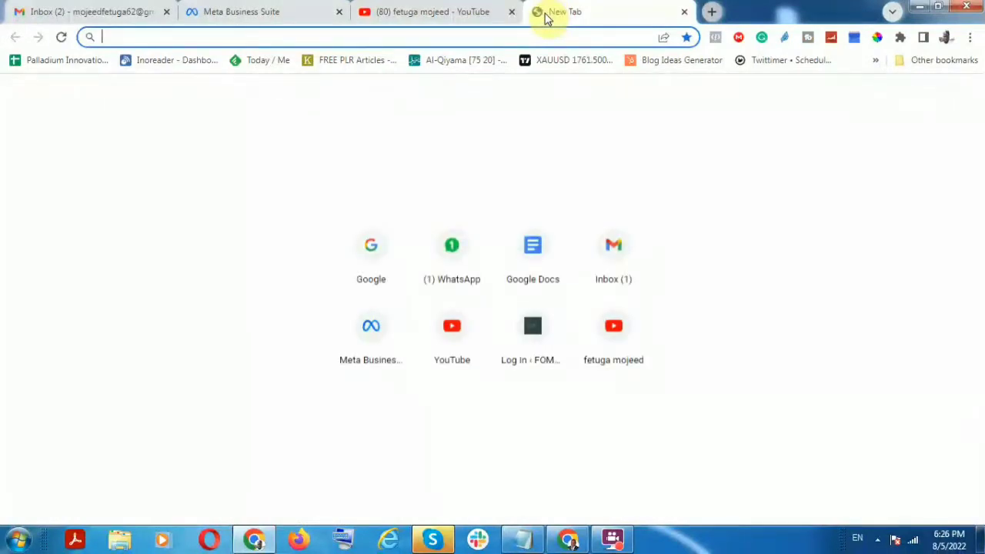
{"action": "type", "text": "fa"}
{"action": "key", "text": "Return"}
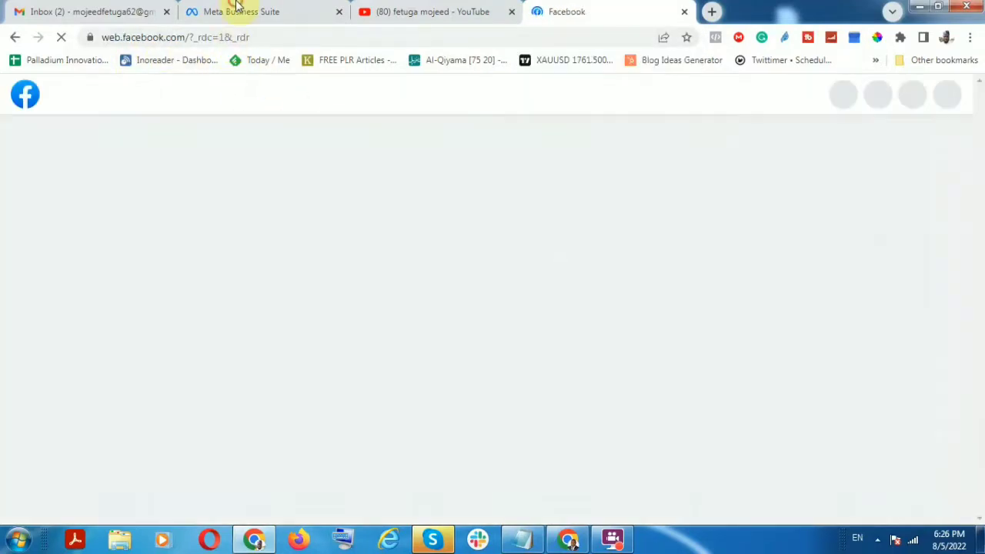
{"action": "left_click", "coordinate": [243, 13]}
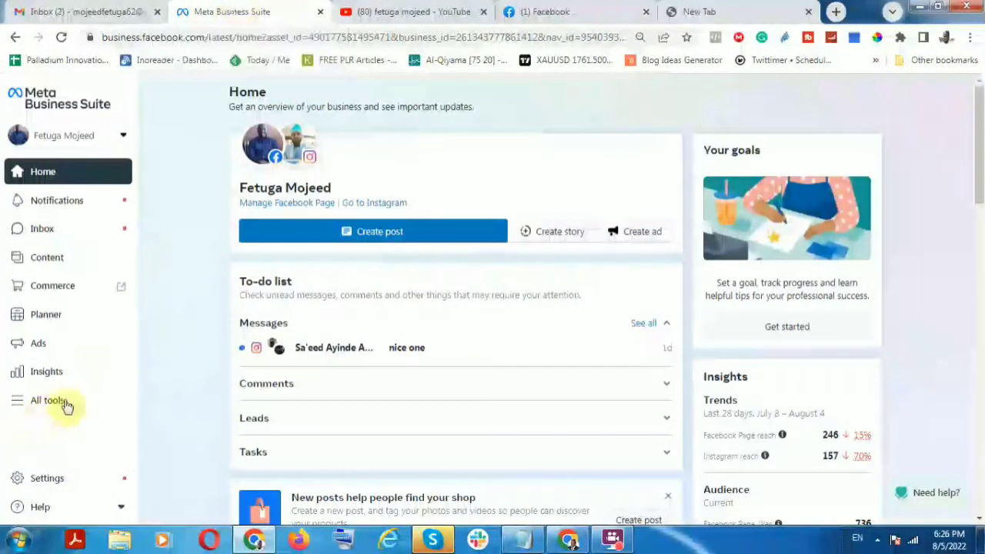
{"action": "mouse_move", "coordinate": [17, 400]}
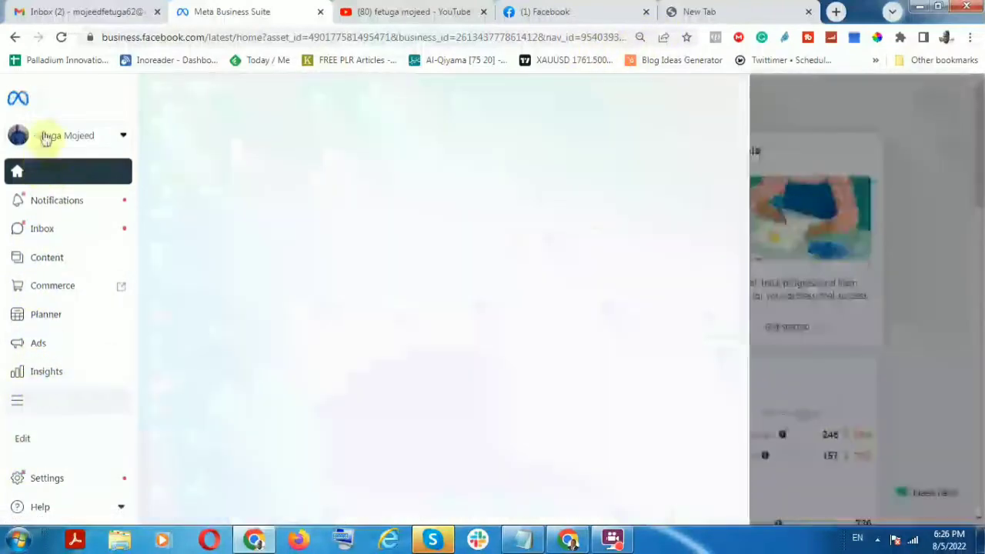
Open the All tools list to reach the Inbox.
{"action": "left_click", "coordinate": [42, 399]}
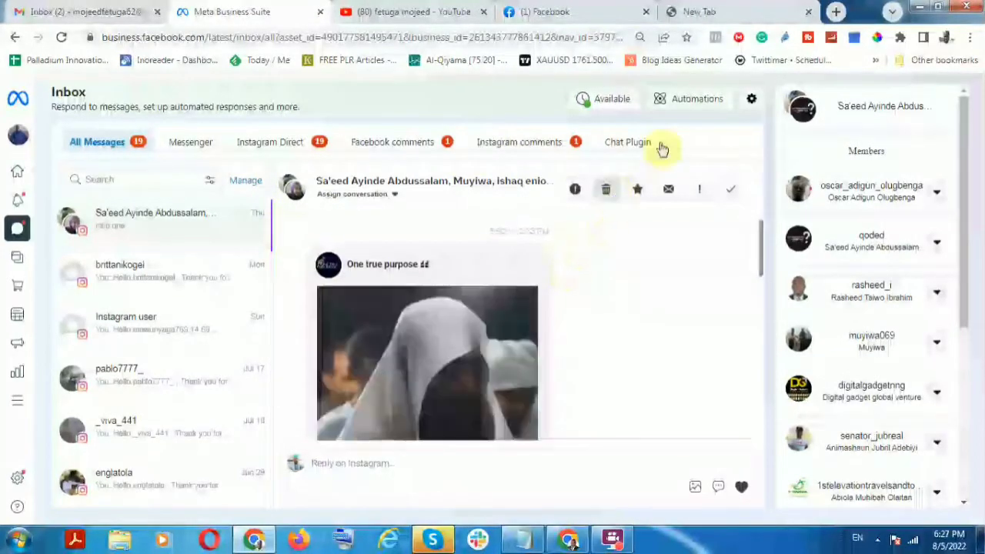
Open Inbox Automations and browse the Suggested for you automation cards.
{"action": "left_click", "coordinate": [672, 103]}
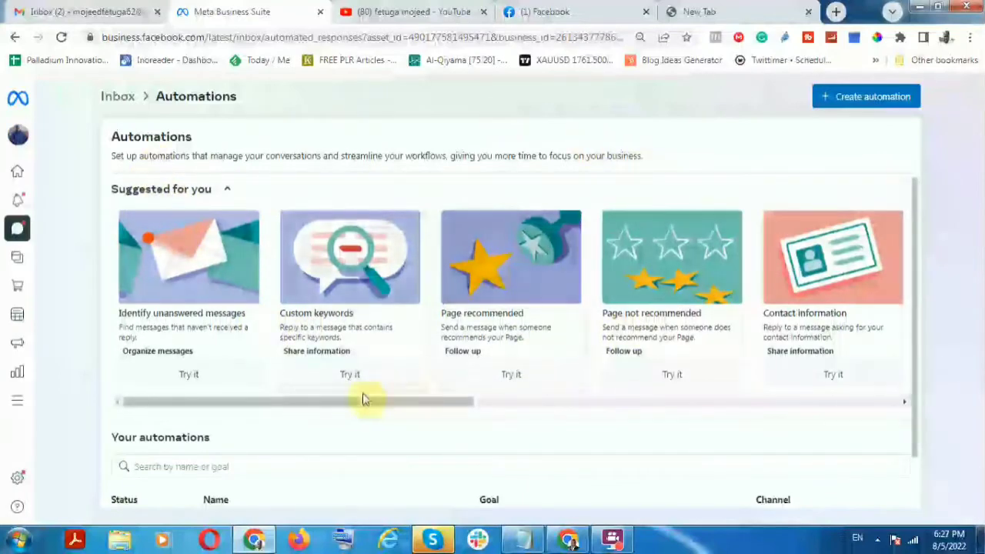
{"action": "left_click_drag", "start_coordinate": [345, 401], "coordinate": [649, 388]}
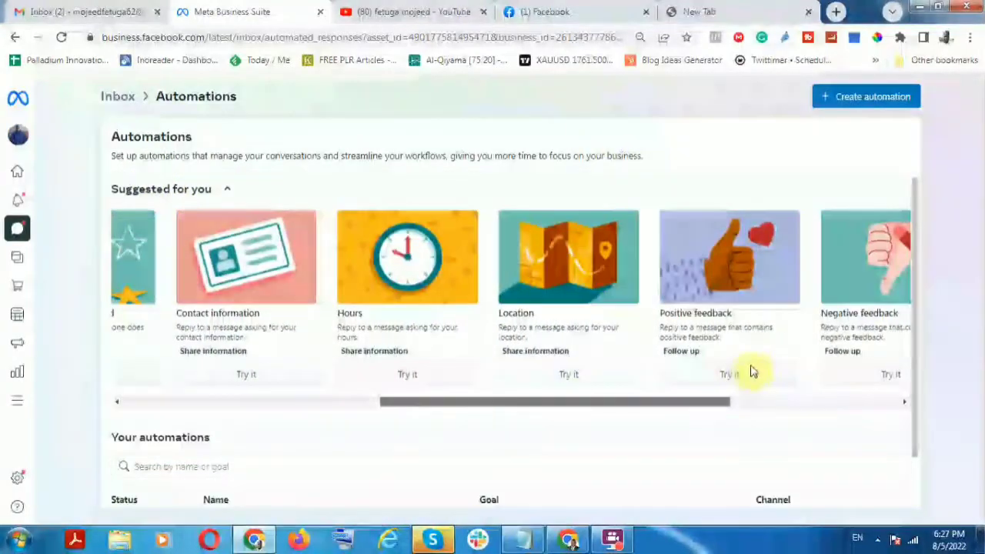
{"action": "scroll", "coordinate": [755, 369], "scroll_direction": "right", "scroll_amount": 3}
{"action": "left_click_drag", "start_coordinate": [761, 369], "coordinate": [277, 412]}
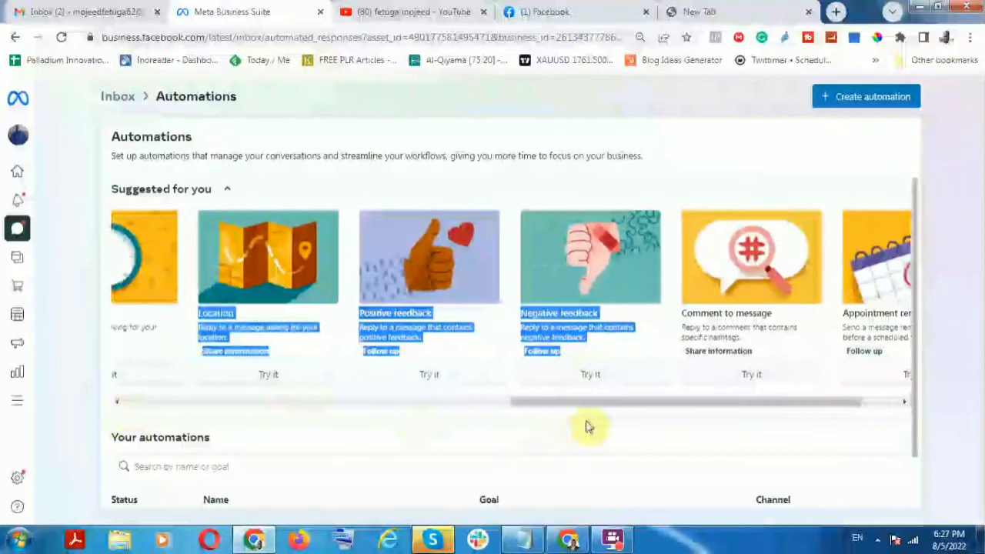
{"action": "left_click_drag", "start_coordinate": [602, 404], "coordinate": [149, 421]}
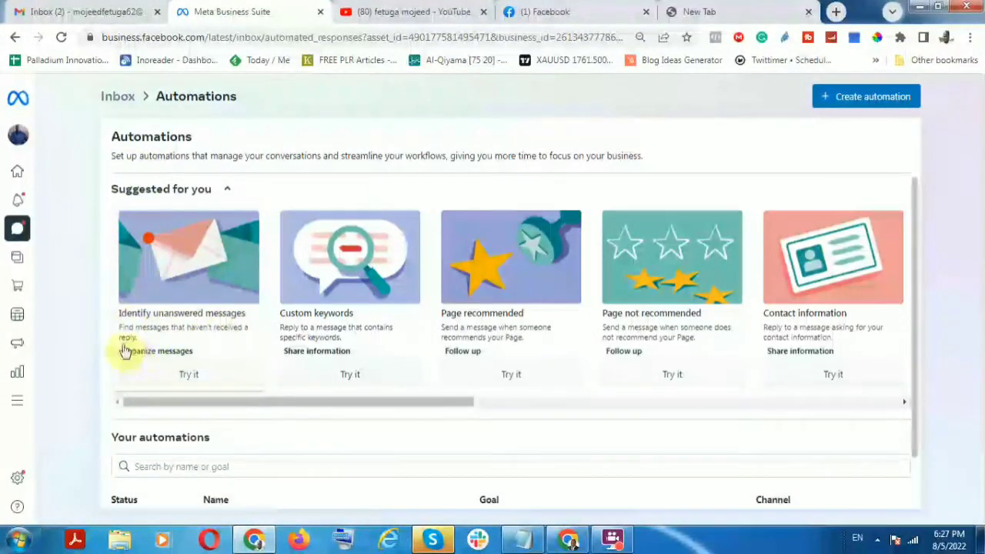
Start the Identify unanswered messages automation and switch it On for Messenger and Instagram.
{"action": "left_click", "coordinate": [189, 377]}
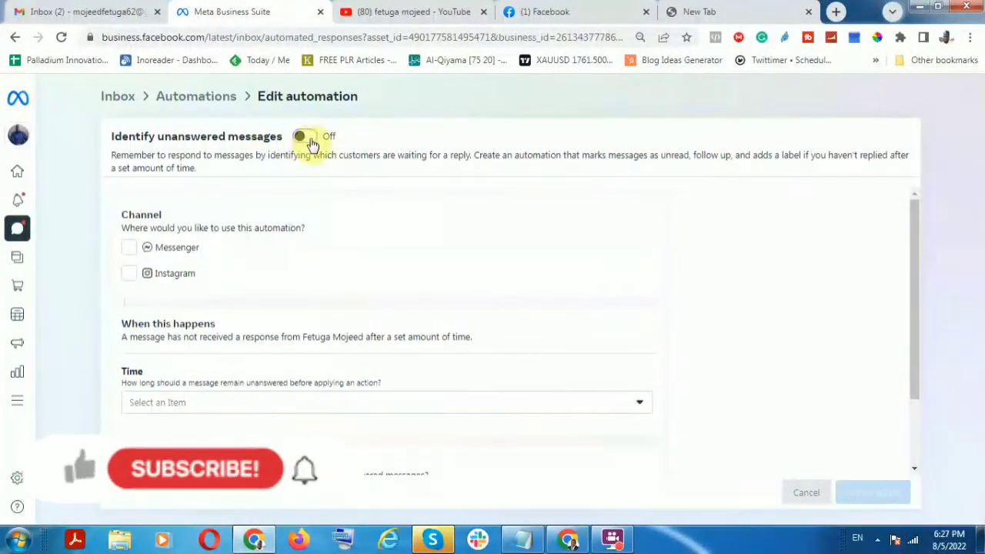
{"action": "left_click", "coordinate": [310, 141]}
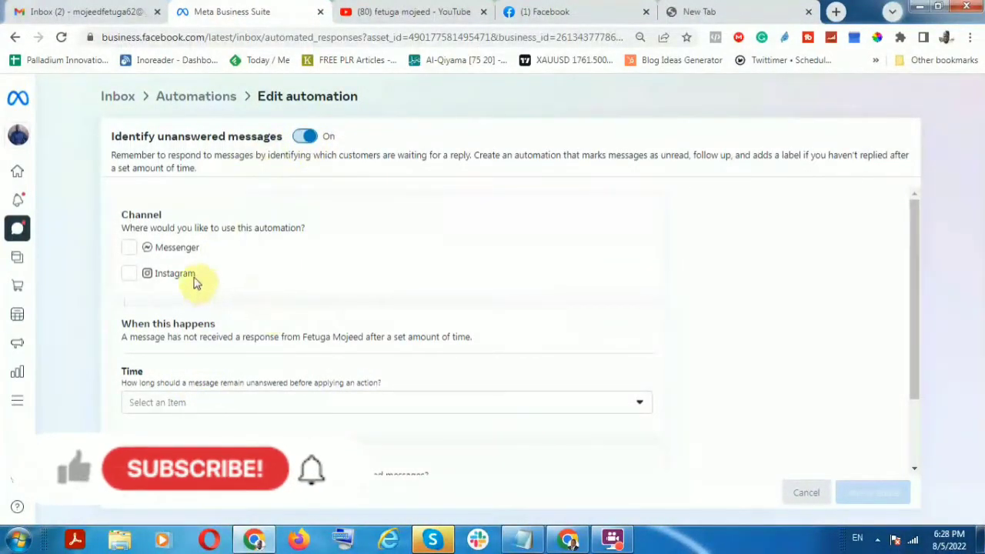
{"action": "left_click", "coordinate": [129, 250]}
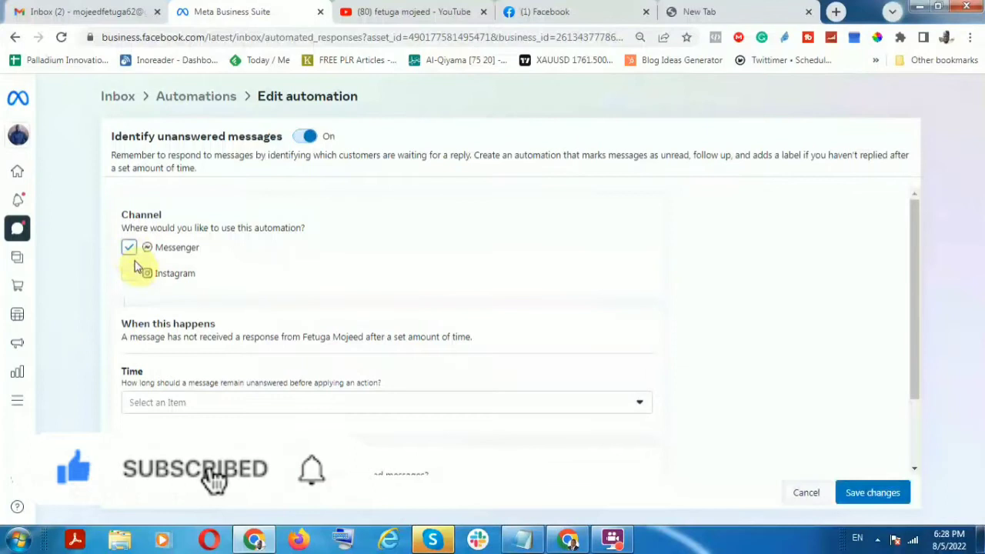
{"action": "left_click", "coordinate": [130, 277]}
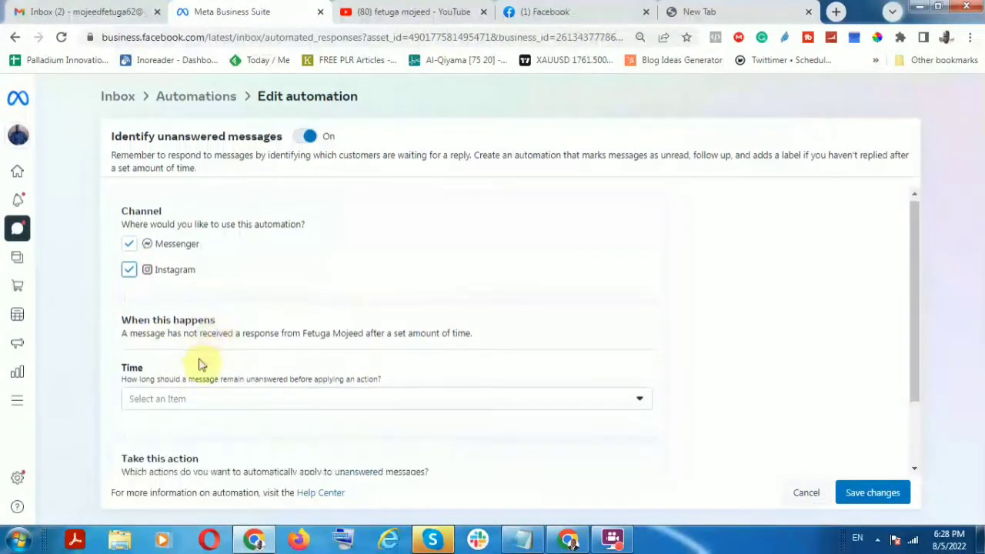
{"action": "scroll", "coordinate": [281, 369], "scroll_direction": "down", "scroll_amount": 2}
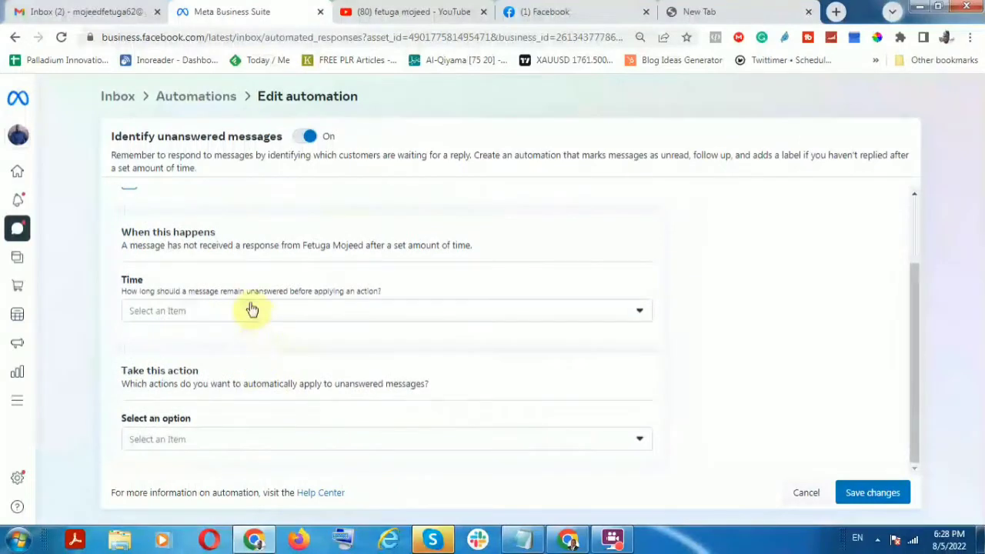
Check the unanswered-time and action options, then discard the automation changes.
{"action": "left_click", "coordinate": [252, 309]}
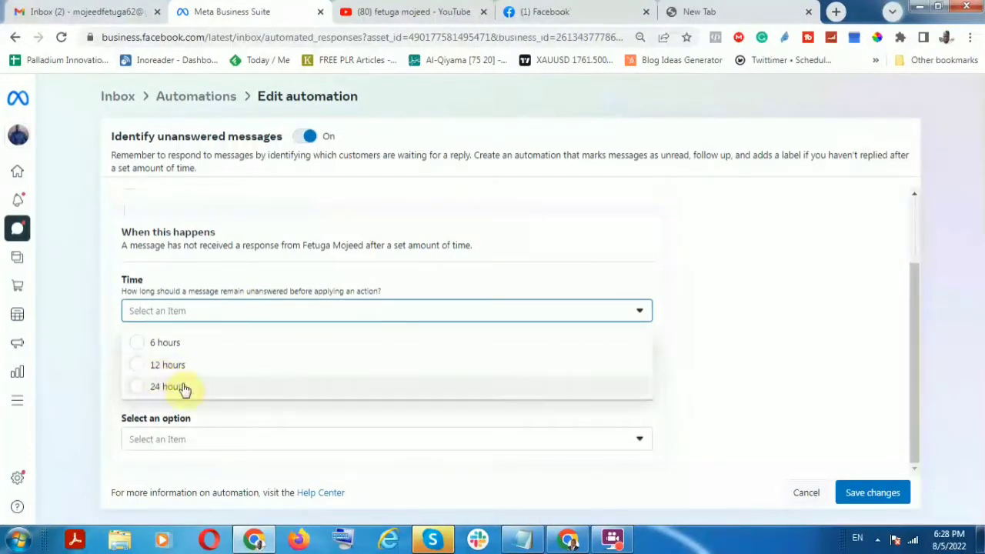
{"action": "left_click", "coordinate": [738, 282]}
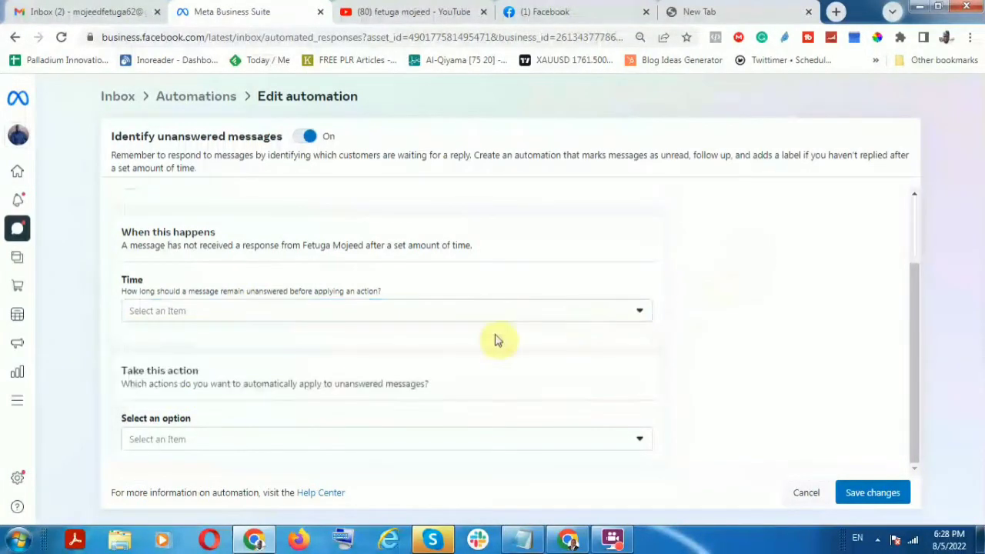
{"action": "left_click", "coordinate": [225, 435]}
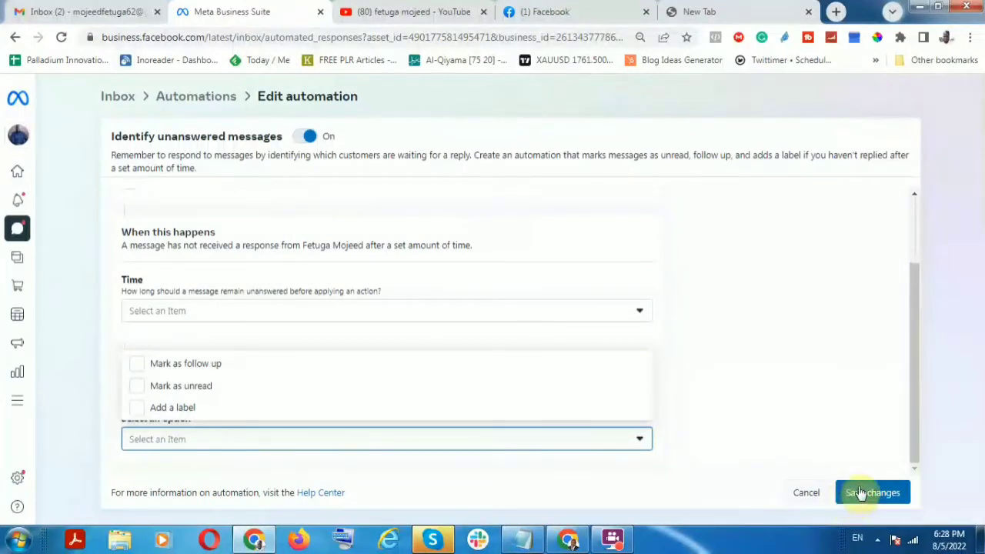
{"action": "left_click", "coordinate": [809, 495]}
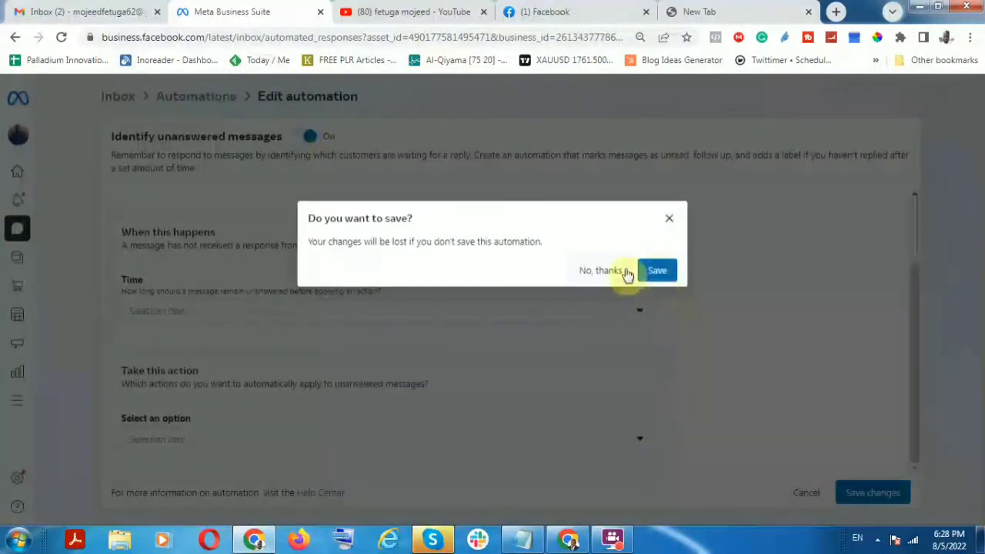
{"action": "left_click", "coordinate": [601, 273]}
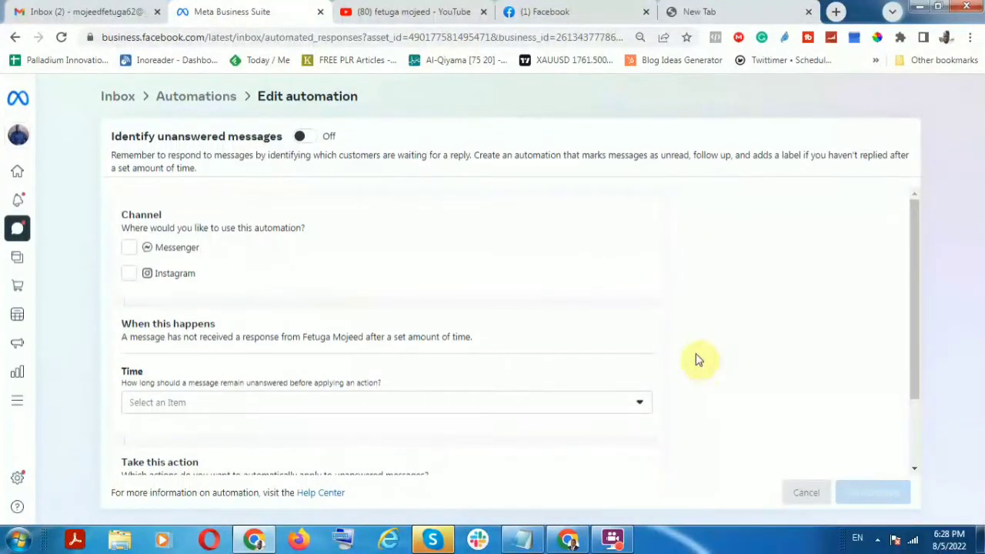
Return to the Automations overview and scroll down to the Your automations list.
{"action": "left_click", "coordinate": [210, 120]}
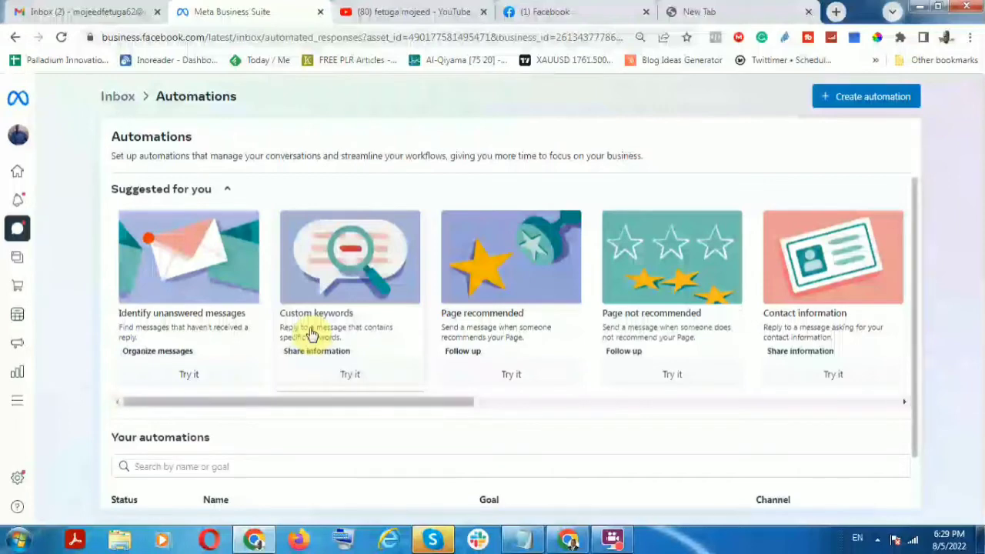
{"action": "scroll", "coordinate": [363, 302], "scroll_direction": "down", "scroll_amount": 2}
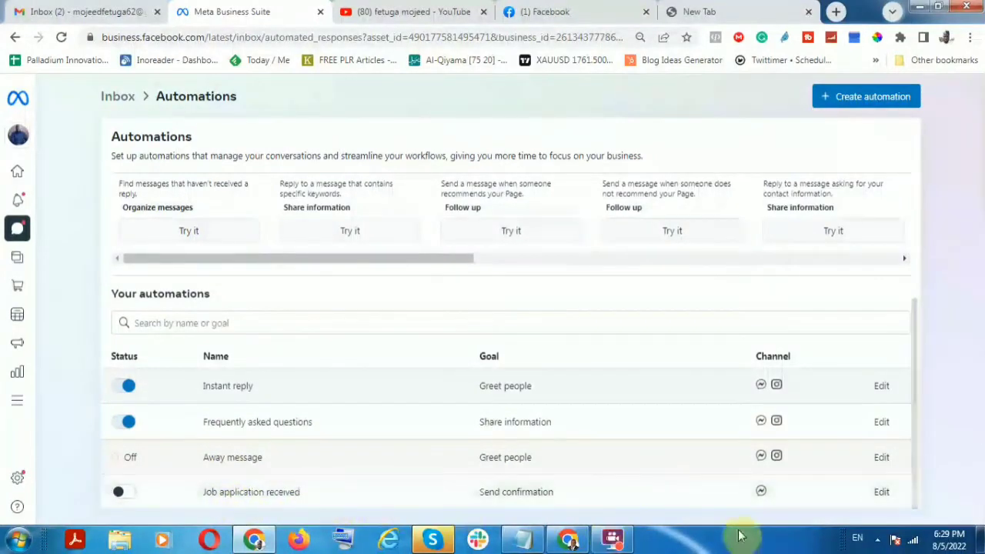
Scroll the suggestions right to reveal Comment to message and Appointment reminders.
{"action": "scroll", "coordinate": [415, 420], "scroll_direction": "up", "scroll_amount": 2}
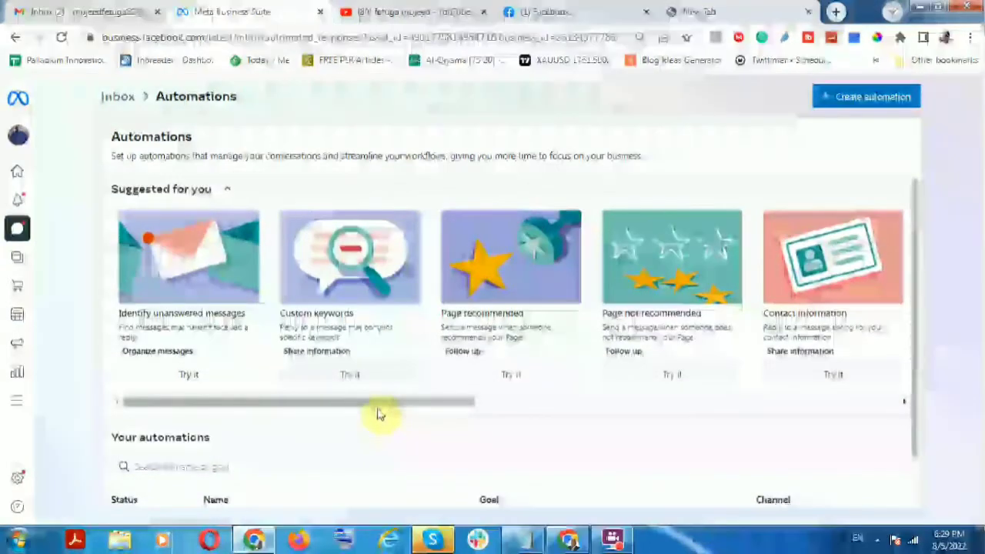
{"action": "left_click_drag", "start_coordinate": [394, 402], "coordinate": [800, 411]}
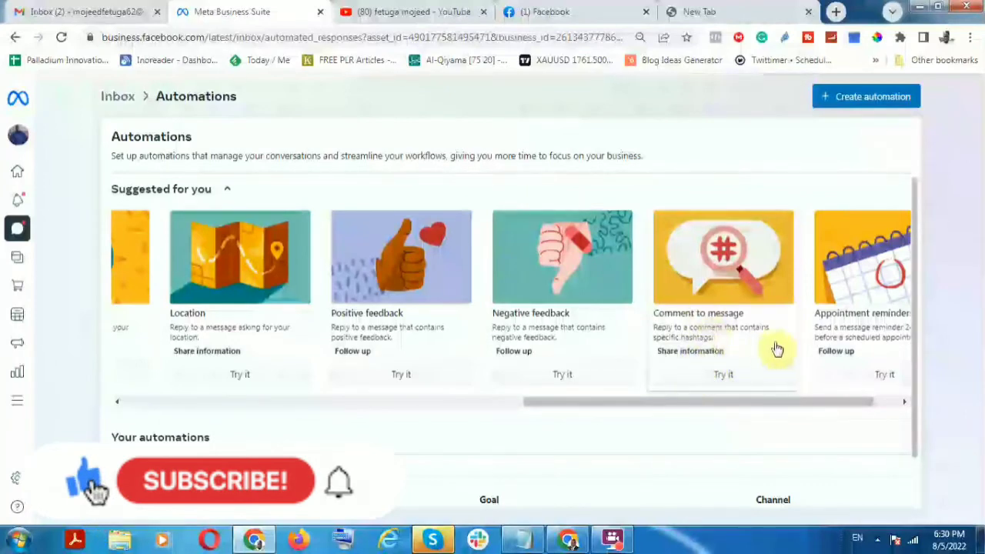
Start a Comment to message automation, switch it On, and enter #palladiuminnovations as Hashtag #1.
{"action": "left_click", "coordinate": [716, 377]}
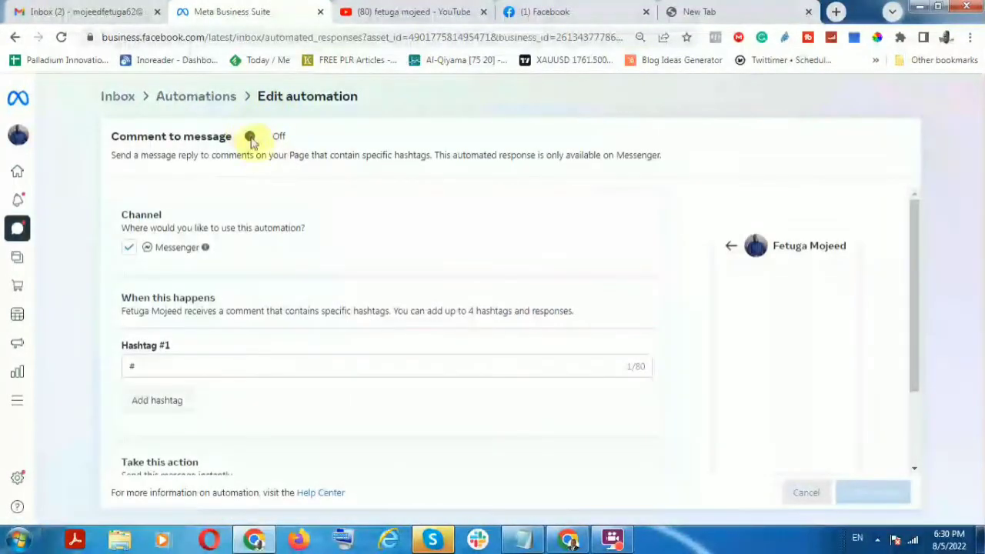
{"action": "left_click", "coordinate": [259, 138]}
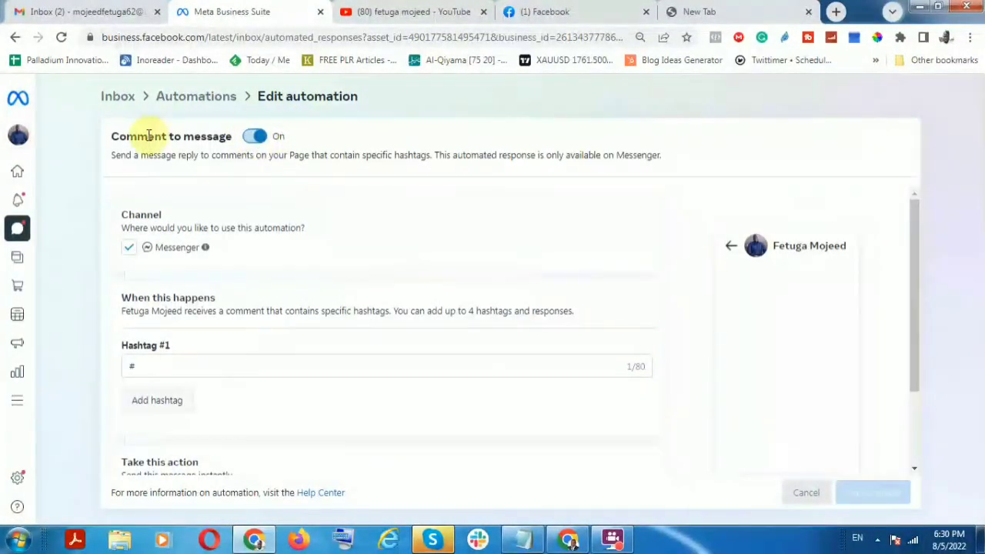
{"action": "left_click_drag", "start_coordinate": [150, 138], "coordinate": [247, 137]}
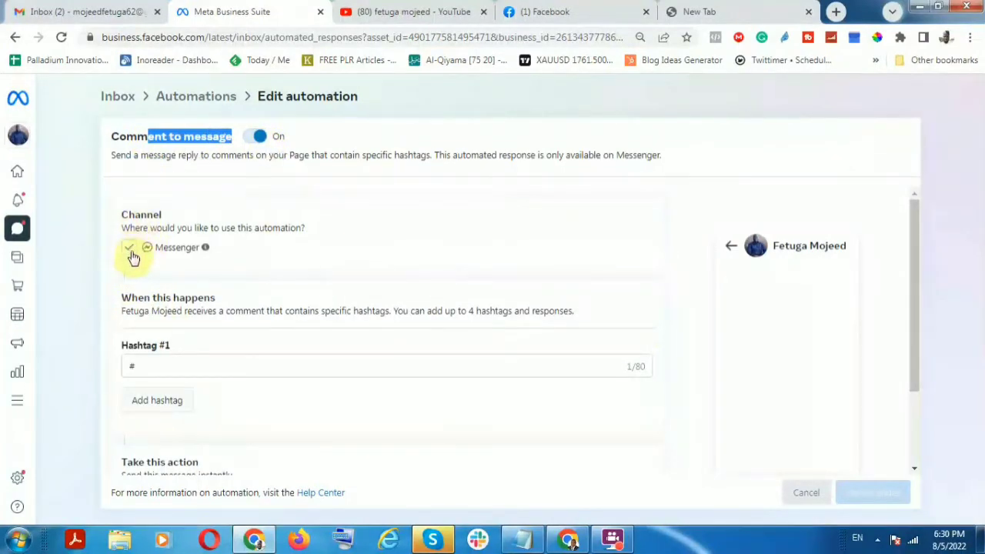
{"action": "left_click", "coordinate": [182, 364]}
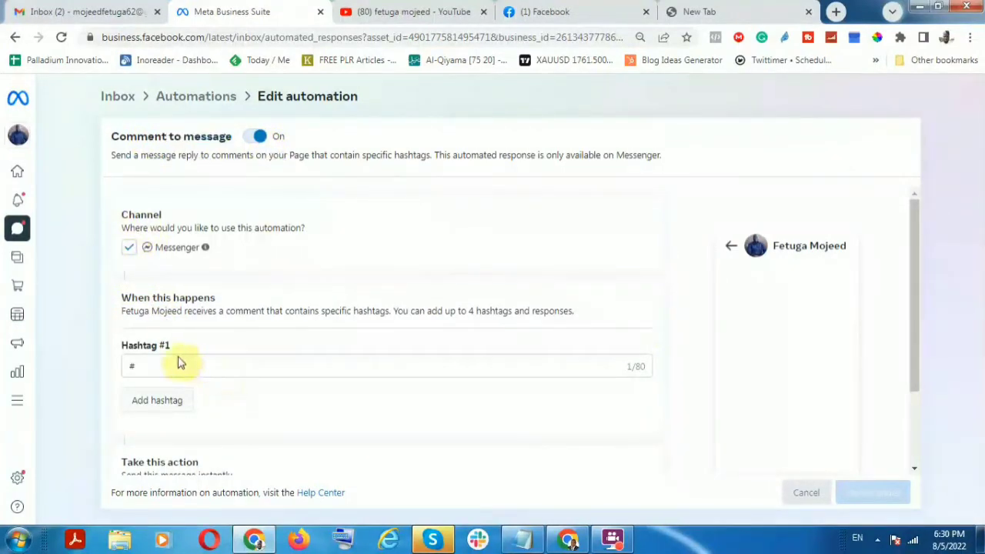
{"action": "left_click", "coordinate": [186, 368]}
{"action": "type", "text": "palladiuminnovations"}
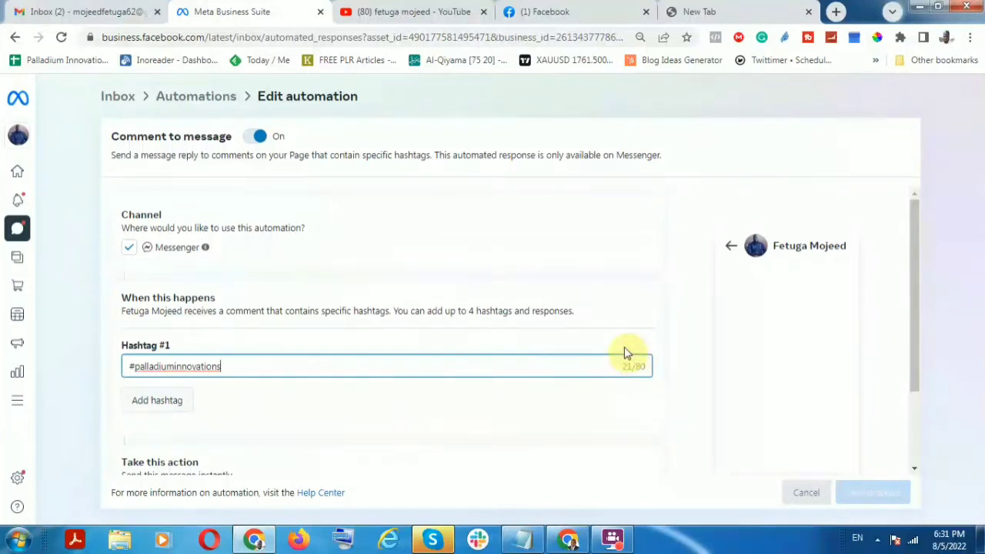
Add an empty second hashtag slot and expand Hashtag #1's reply settings.
{"action": "left_click", "coordinate": [165, 401]}
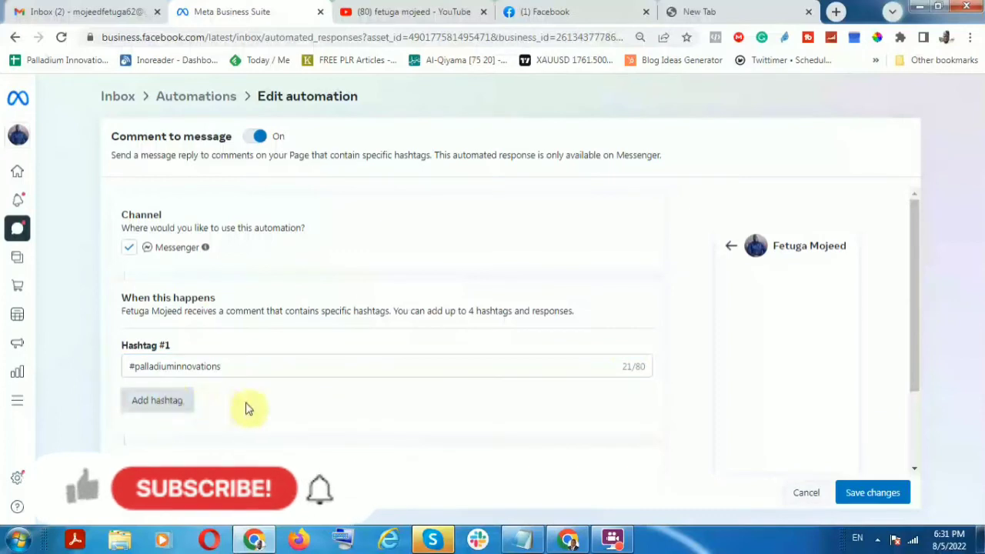
{"action": "scroll", "coordinate": [185, 430], "scroll_direction": "down", "scroll_amount": 1}
{"action": "scroll", "coordinate": [165, 429], "scroll_direction": "down", "scroll_amount": 2}
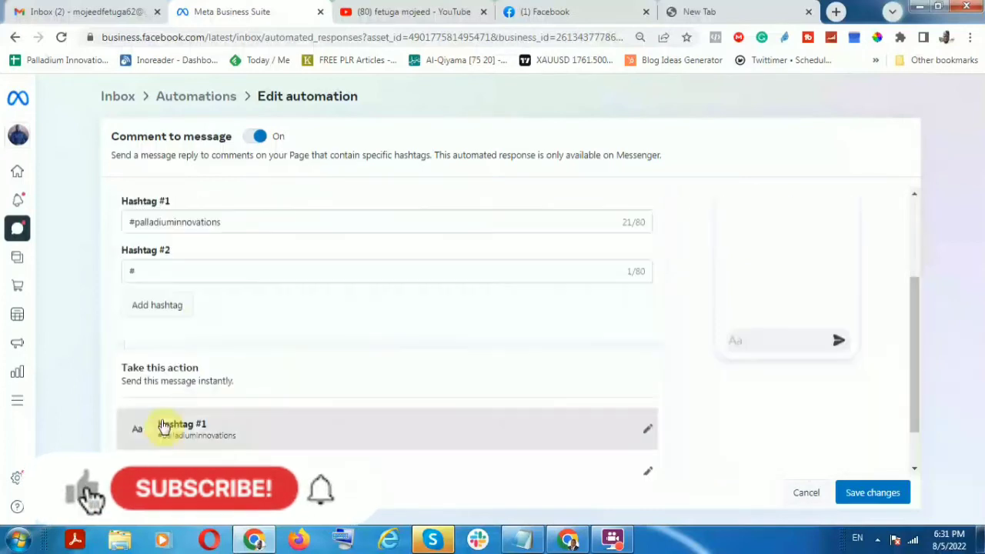
{"action": "left_click", "coordinate": [169, 427]}
{"action": "left_click", "coordinate": [158, 431]}
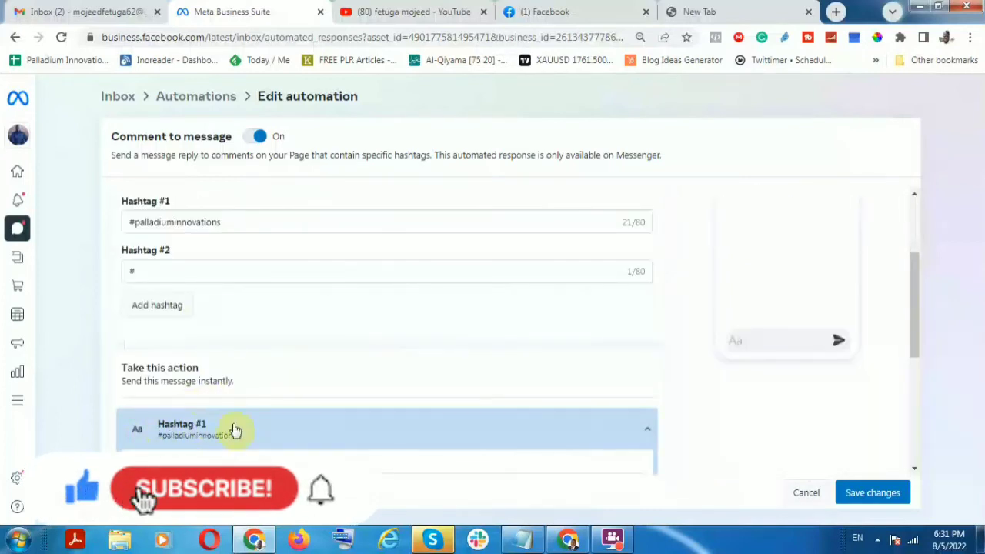
Open Hashtag #1's reply message and Personalize options, then cancel without adding fields.
{"action": "scroll", "coordinate": [164, 345], "scroll_direction": "down", "scroll_amount": 1}
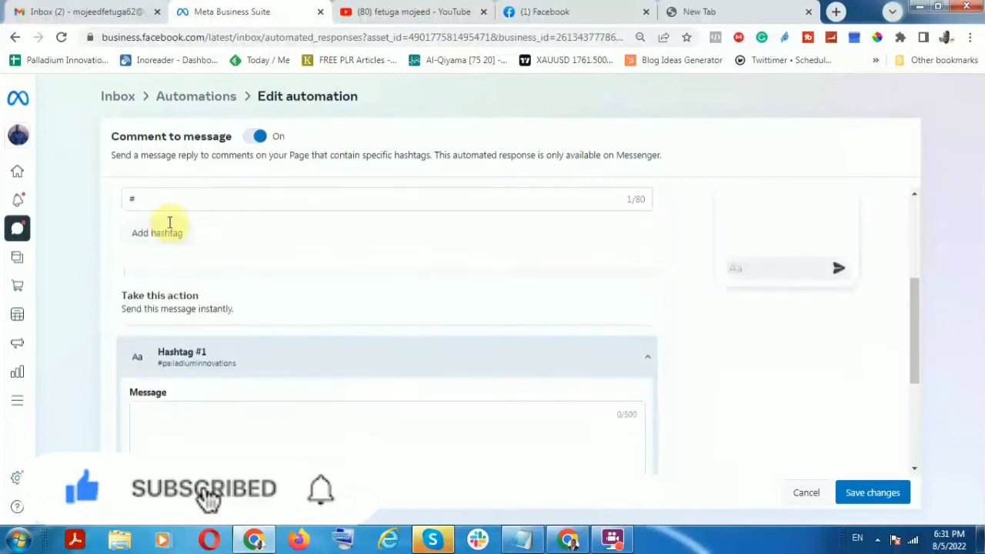
{"action": "scroll", "coordinate": [169, 222], "scroll_direction": "down", "scroll_amount": 1}
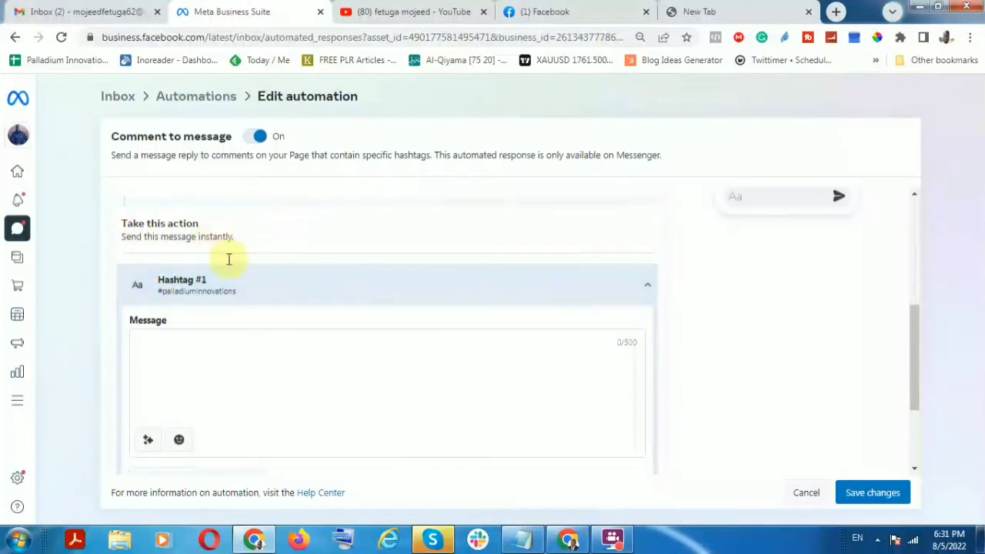
{"action": "left_click", "coordinate": [145, 341]}
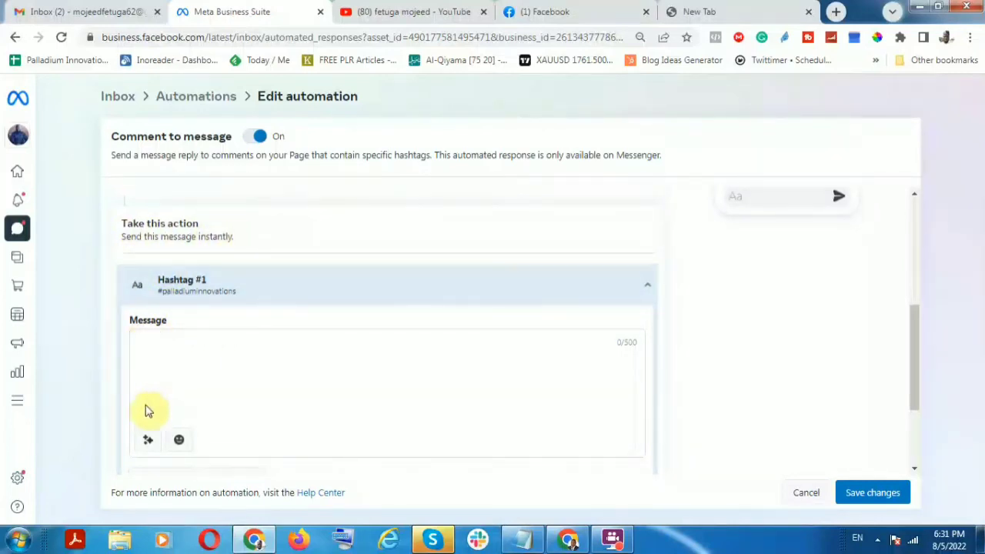
{"action": "left_click", "coordinate": [149, 441]}
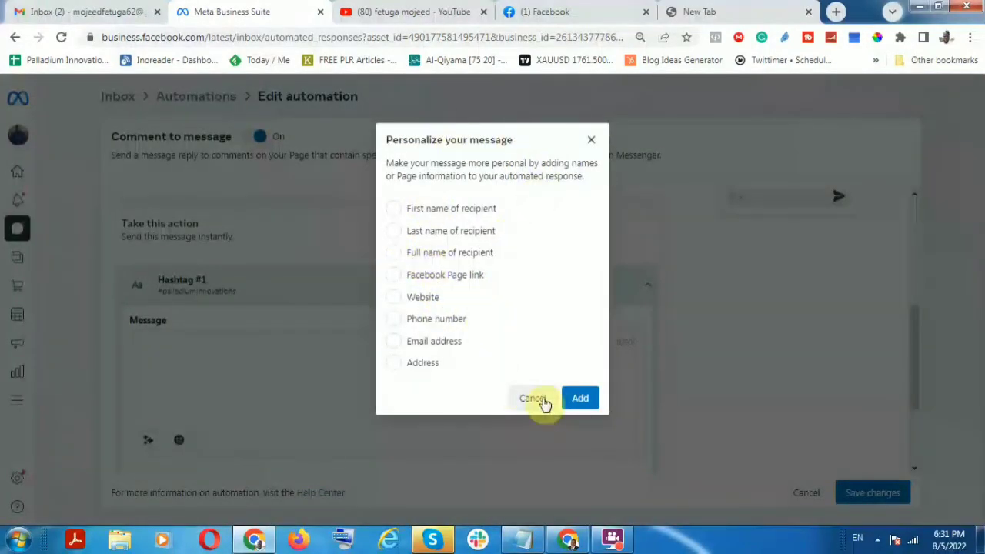
{"action": "left_click", "coordinate": [532, 398]}
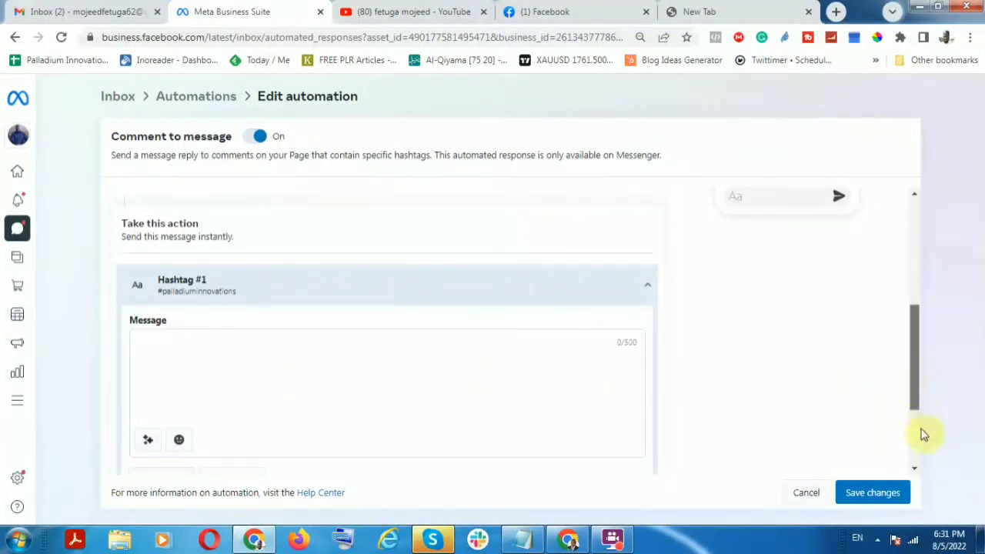
{"action": "scroll", "coordinate": [921, 437], "scroll_direction": "down", "scroll_amount": 2}
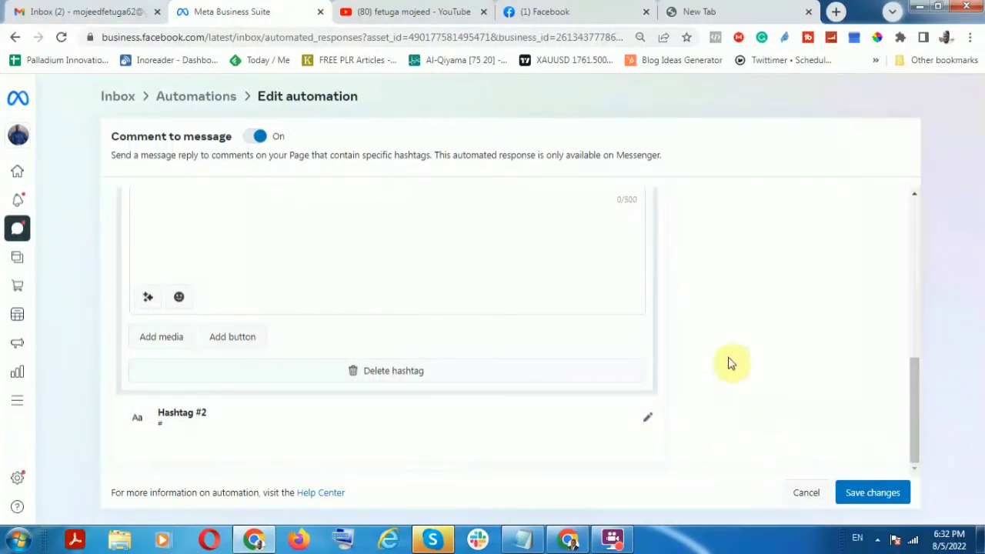
{"action": "scroll", "coordinate": [177, 169], "scroll_direction": "up", "scroll_amount": 3}
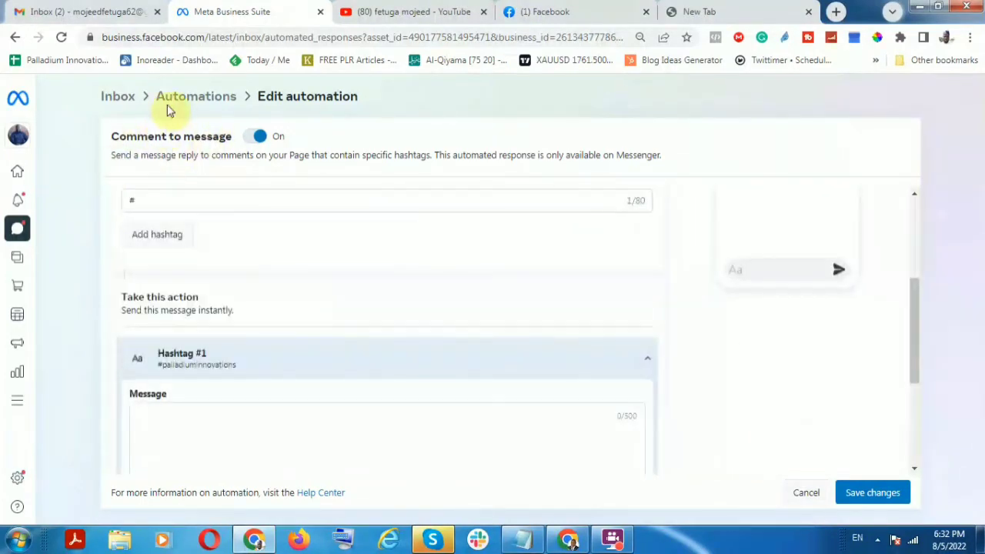
Discard the unsaved Comment to message draft and scroll the suggested automations right and back.
{"action": "left_click", "coordinate": [203, 100]}
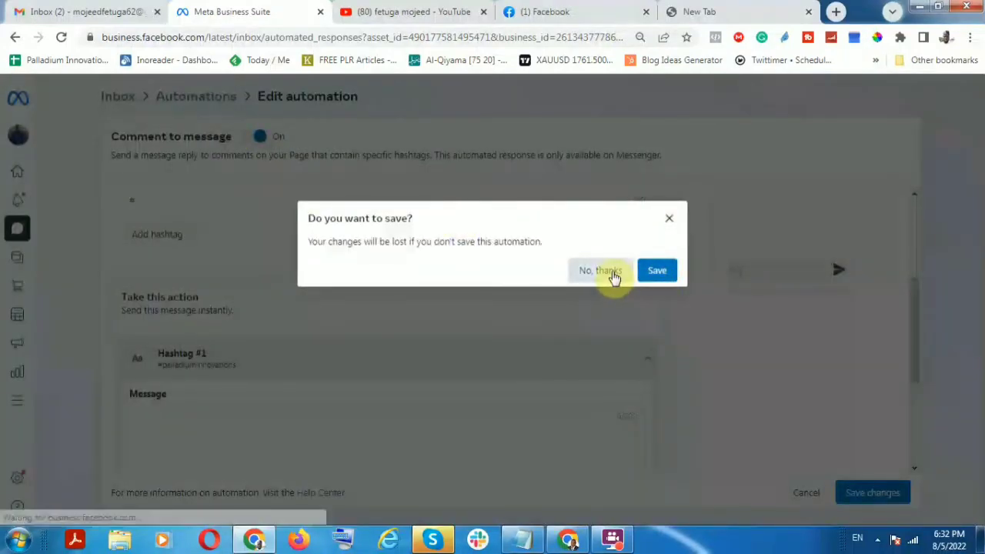
{"action": "left_click", "coordinate": [608, 271]}
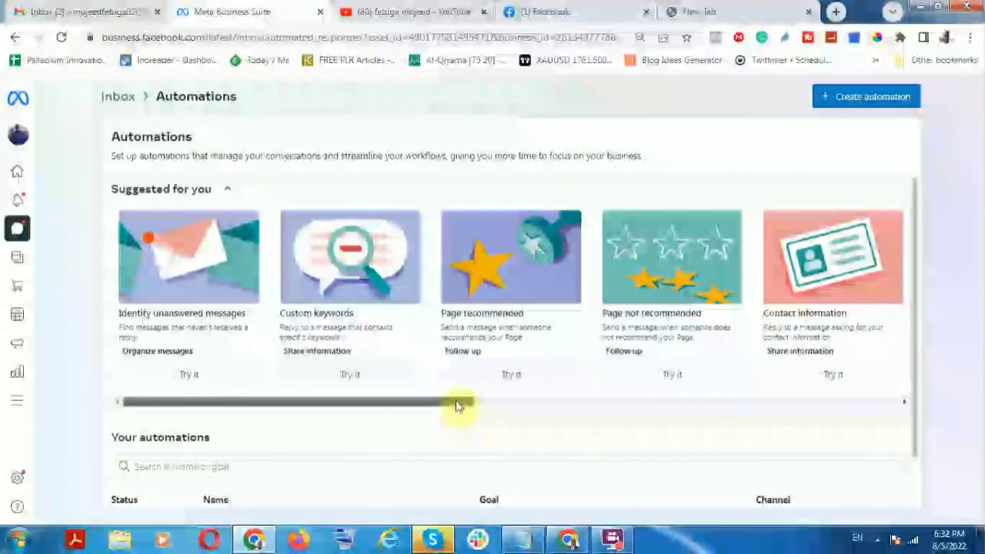
{"action": "mouse_move", "coordinate": [461, 403]}
{"action": "left_mouse_down"}
{"action": "mouse_move", "coordinate": [592, 408]}
{"action": "mouse_move", "coordinate": [931, 386]}
{"action": "left_mouse_up"}
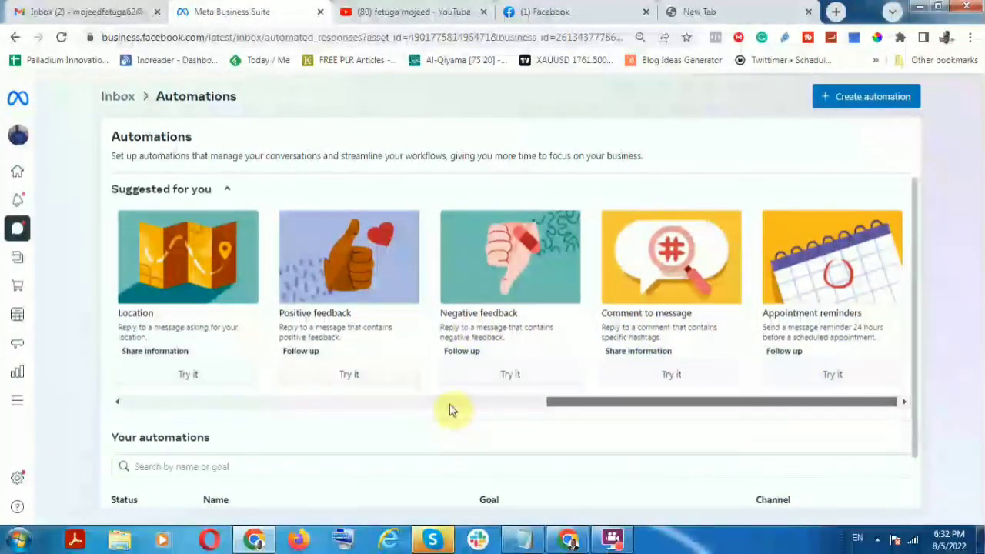
{"action": "left_click_drag", "start_coordinate": [656, 408], "coordinate": [196, 402]}
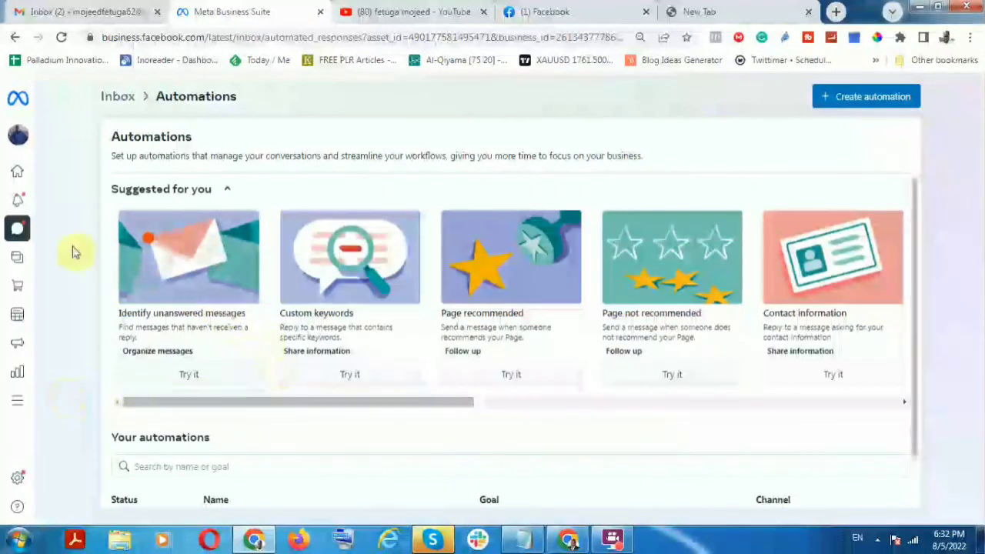
Scroll the YouTube channel's Videos grid down to older uploads like How To Set Up Facebook Shop.
{"action": "scroll", "coordinate": [350, 235], "scroll_direction": "down", "scroll_amount": 2}
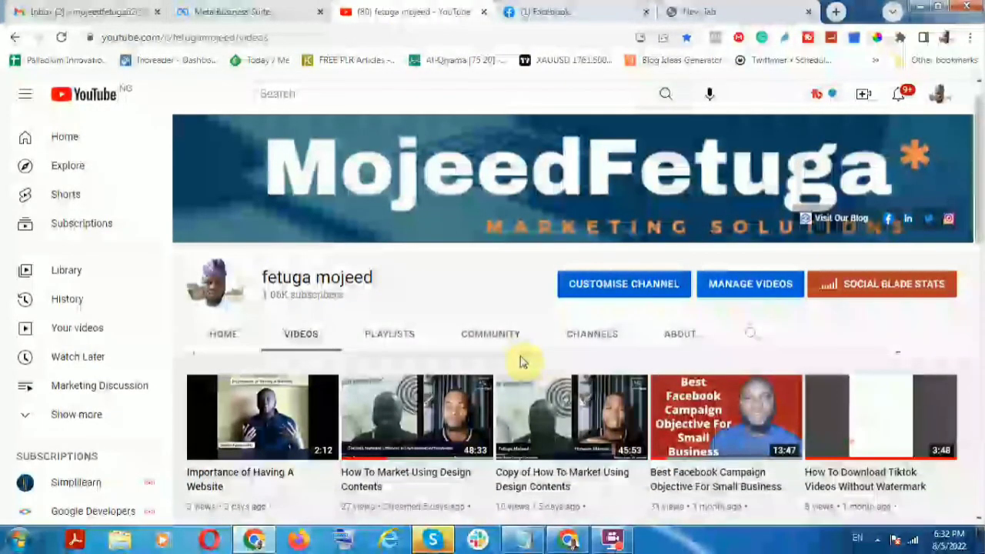
{"action": "scroll", "coordinate": [520, 361], "scroll_direction": "down", "scroll_amount": 4}
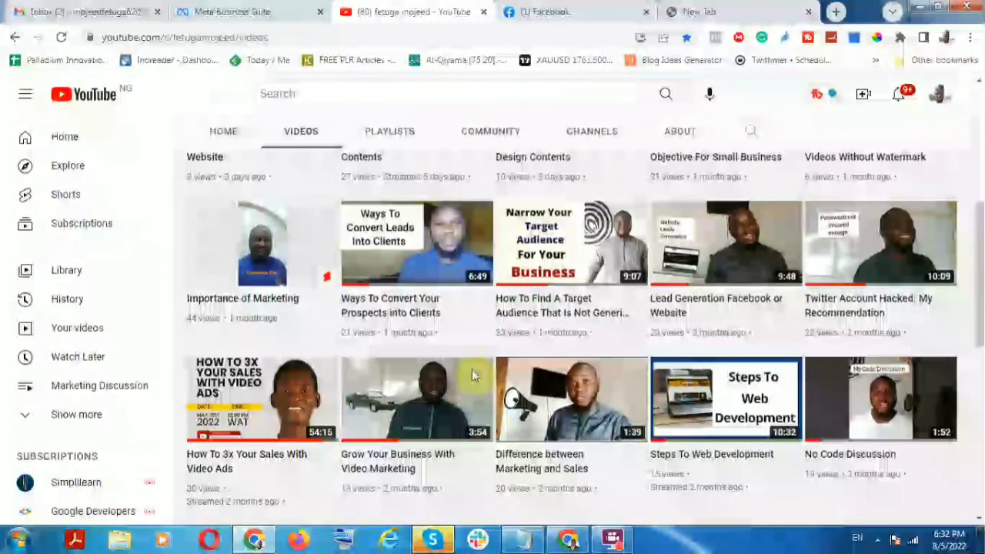
{"action": "scroll", "coordinate": [463, 352], "scroll_direction": "down", "scroll_amount": 4}
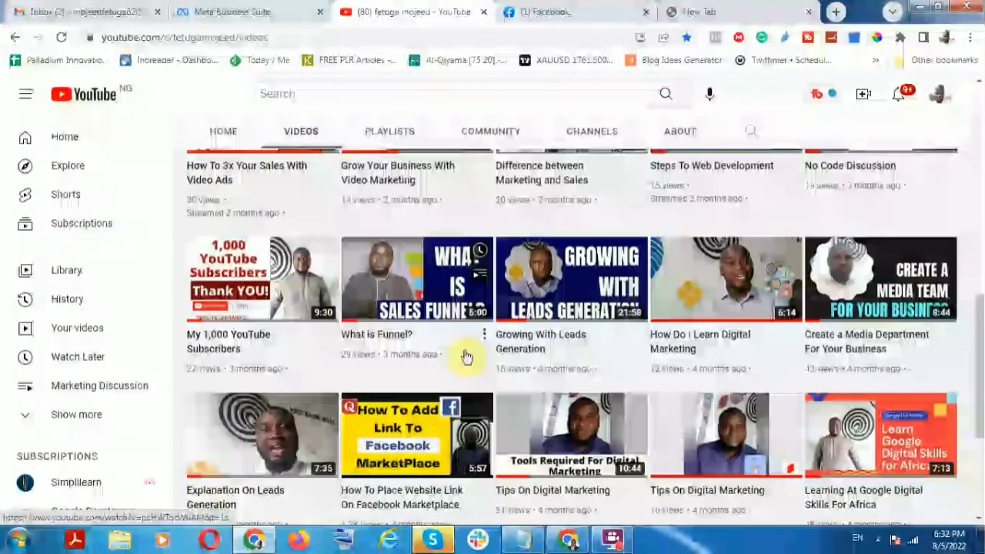
{"action": "scroll", "coordinate": [466, 370], "scroll_direction": "down", "scroll_amount": 2}
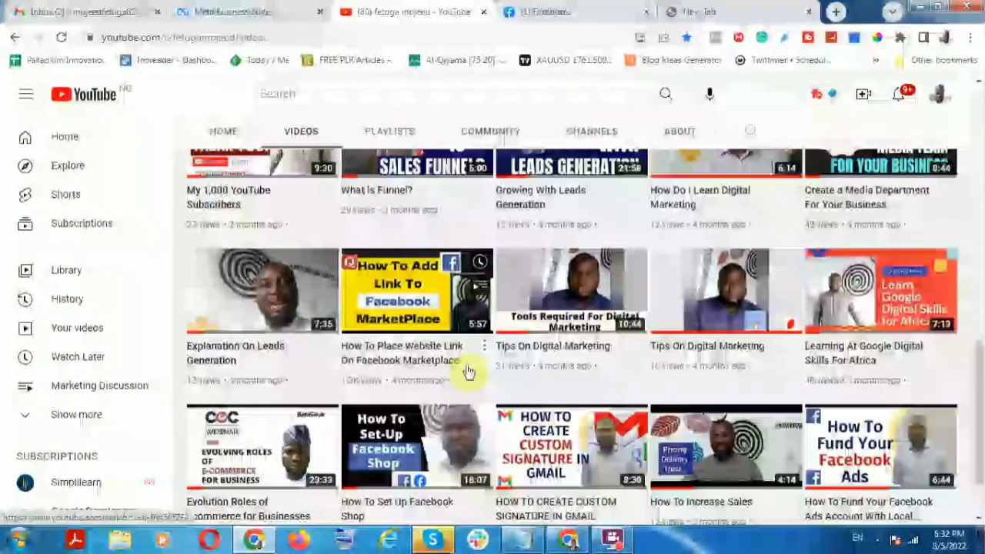
{"action": "mouse_move", "coordinate": [416, 289]}
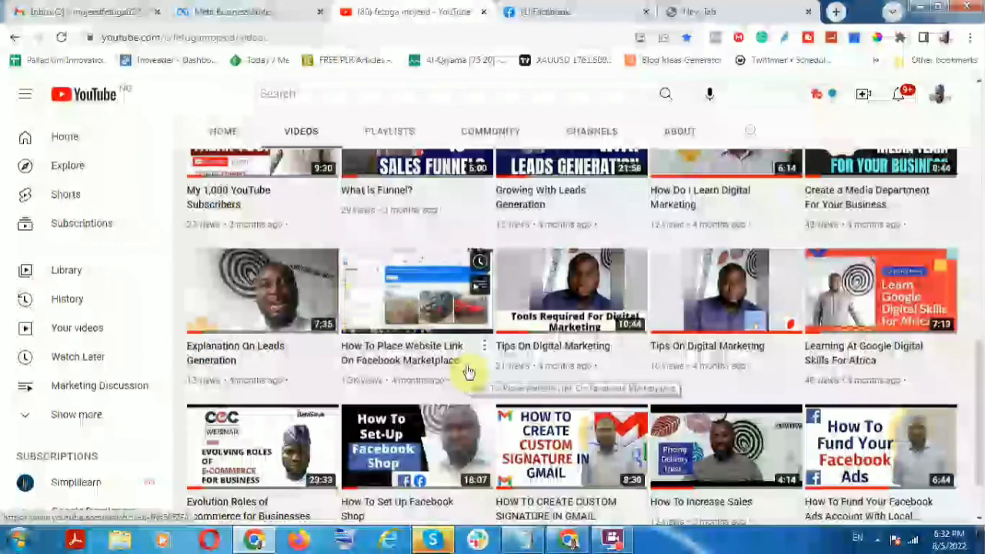
{"action": "scroll", "coordinate": [470, 386], "scroll_direction": "down", "scroll_amount": 1}
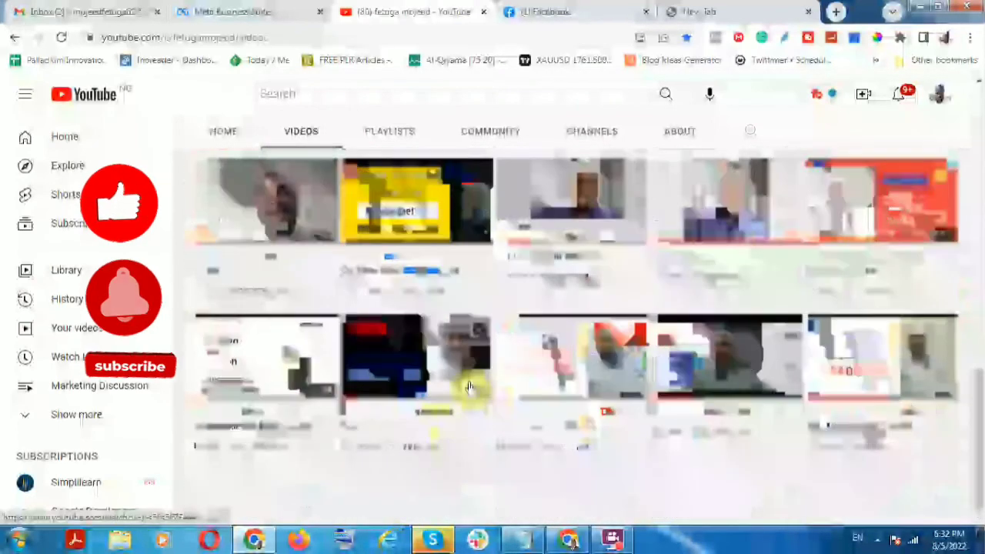
{"action": "scroll", "coordinate": [470, 386], "scroll_direction": "up", "scroll_amount": 1}
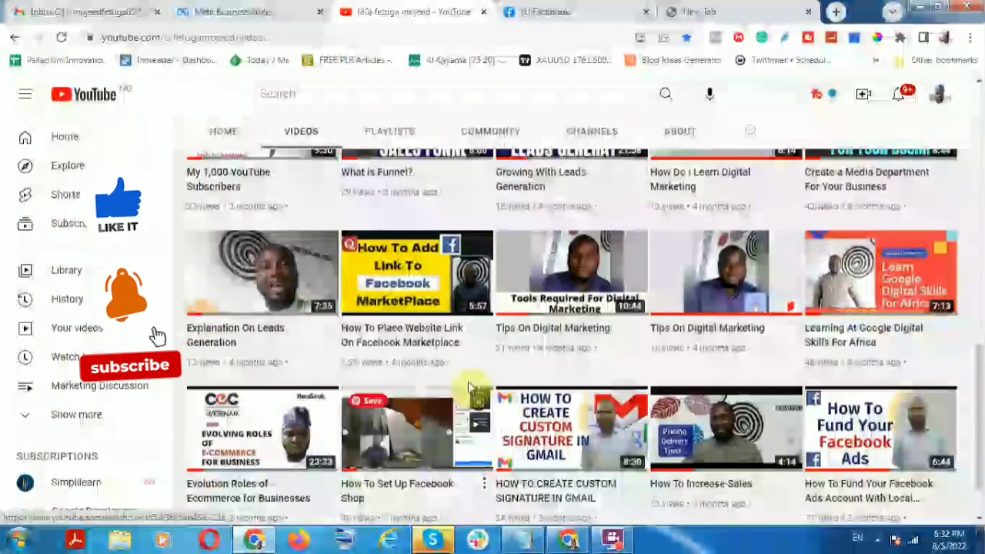
{"action": "scroll", "coordinate": [469, 387], "scroll_direction": "down", "scroll_amount": 2}
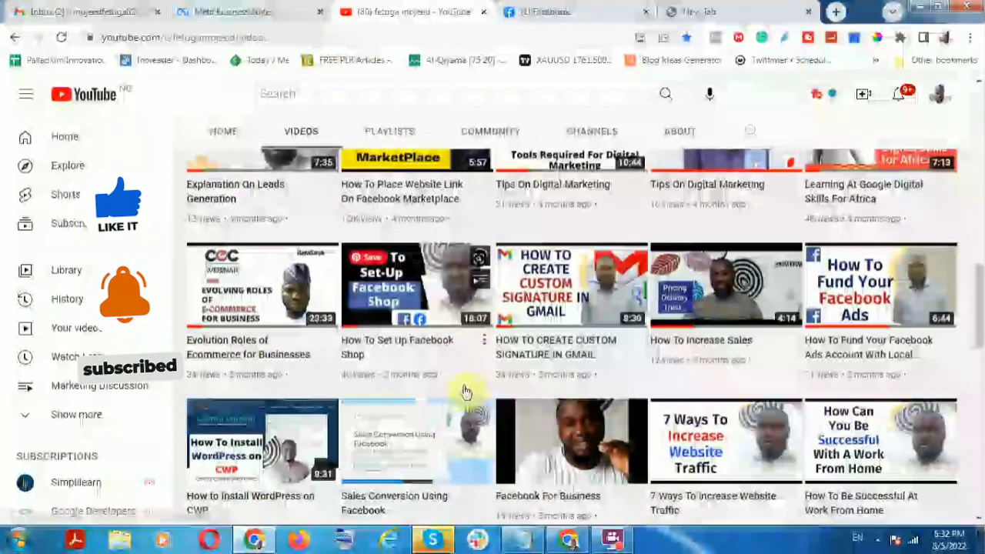